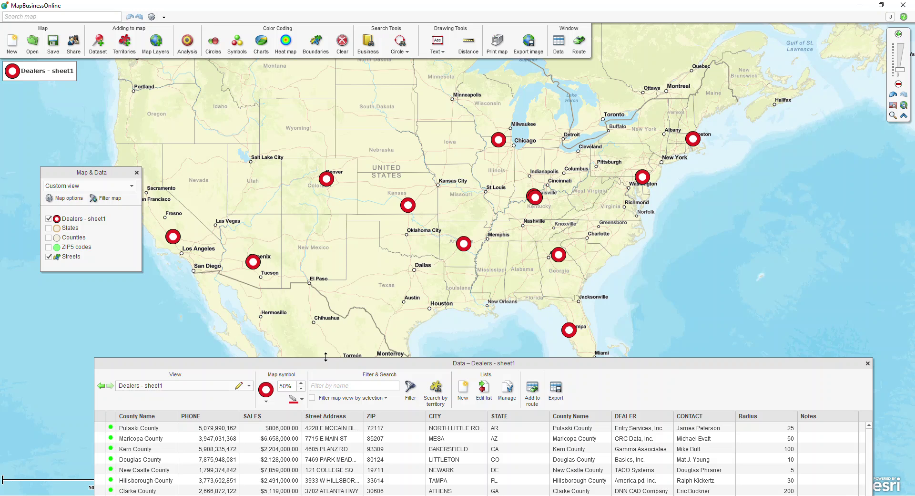
Step: Review the county records in the Dealers - sheet1 data table and close the table
{"action": "left_click", "coordinate": [142, 338]}
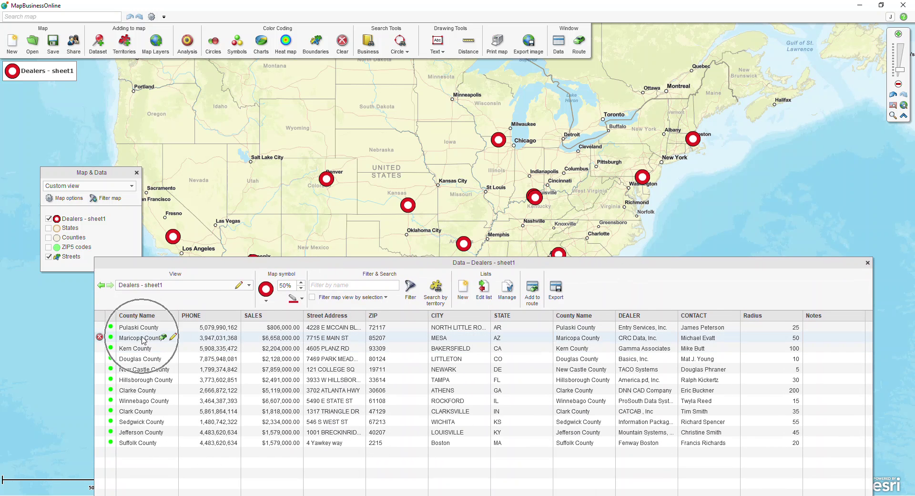
{"action": "left_click", "coordinate": [141, 434]}
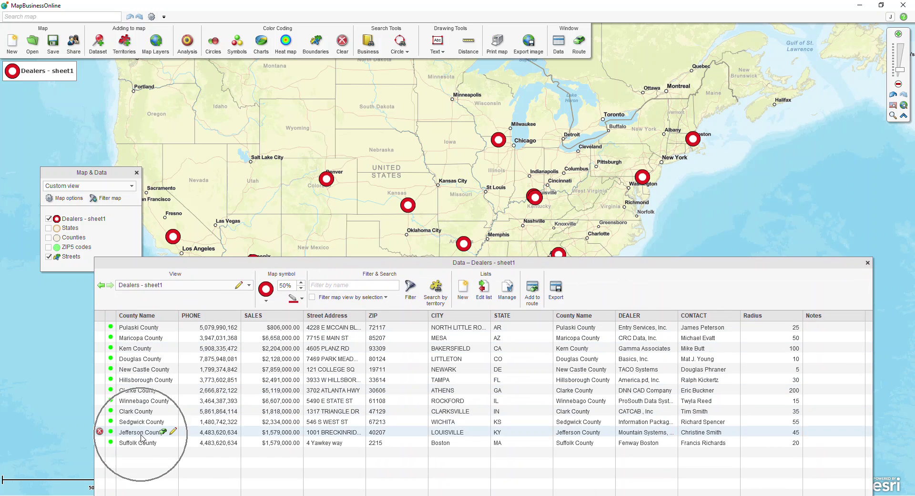
{"action": "left_click", "coordinate": [147, 327]}
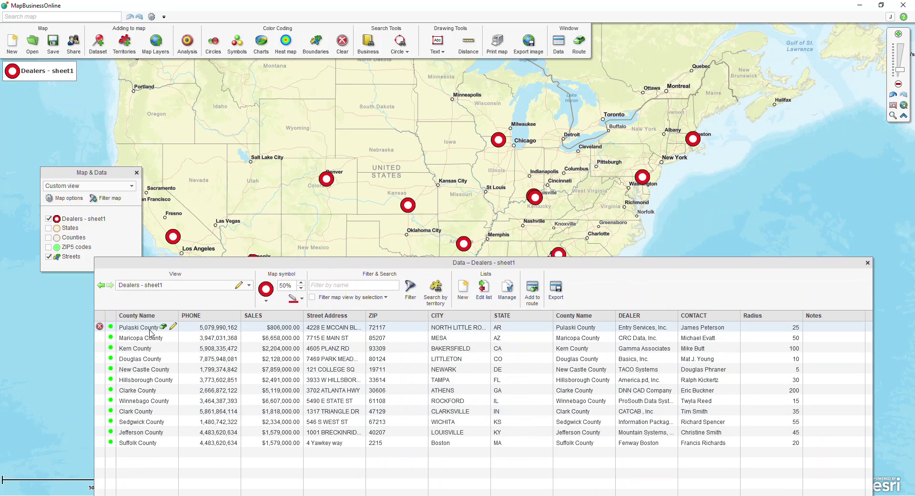
{"action": "left_click", "coordinate": [868, 263]}
{"action": "left_click_drag", "start_coordinate": [309, 203], "coordinate": [354, 260]}
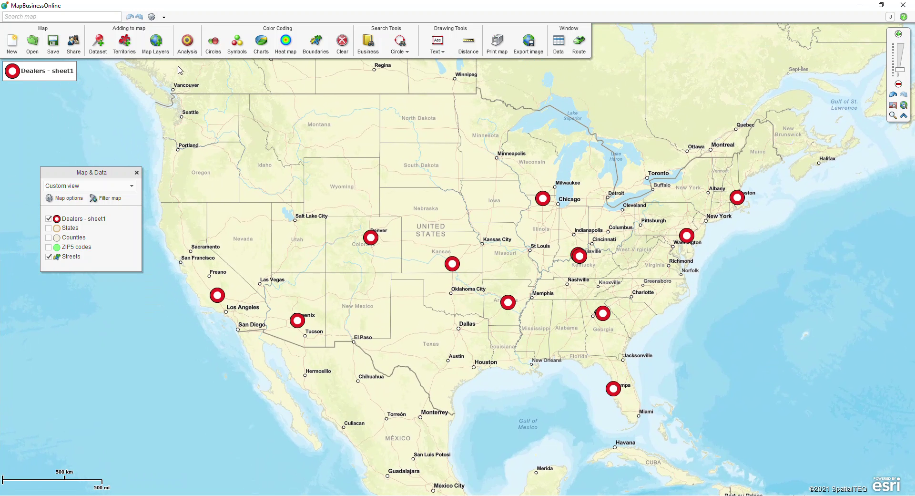
Step: Start the Search & segment data from multiple centers analysis with Dealers - sheet1 as the search locations
{"action": "left_click", "coordinate": [188, 53]}
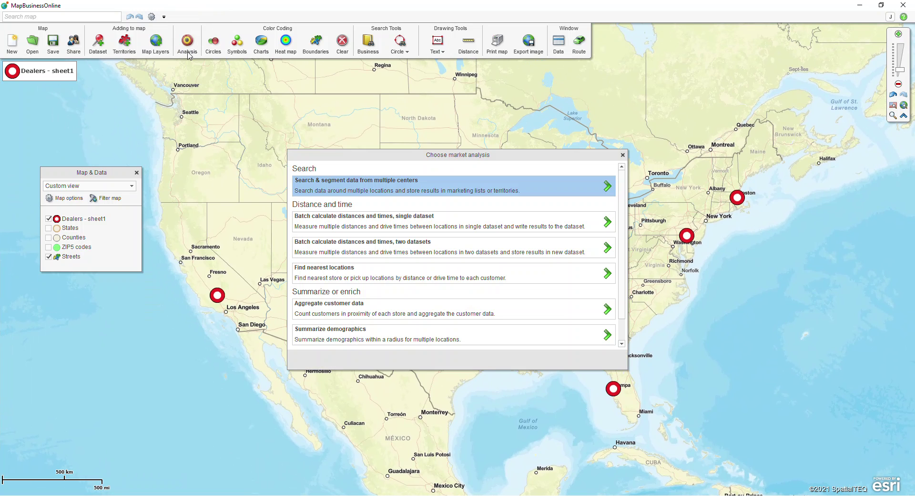
{"action": "left_click", "coordinate": [435, 187]}
{"action": "left_click", "coordinate": [435, 190]}
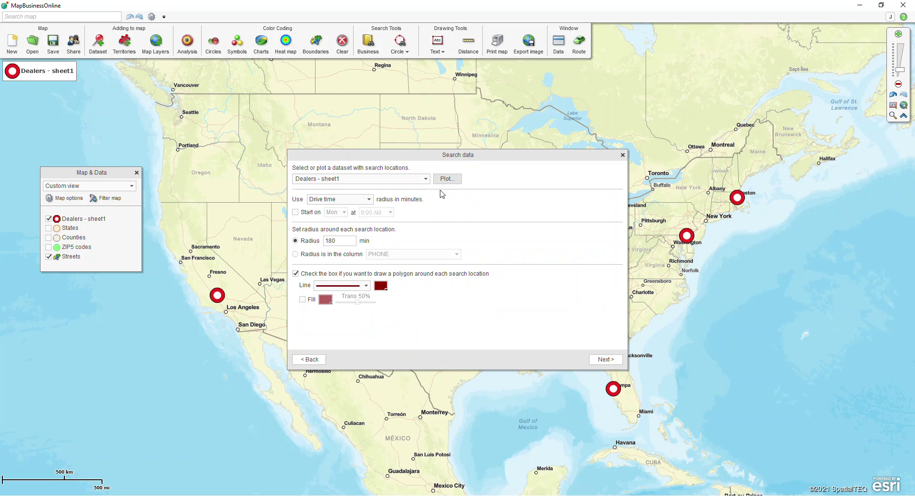
{"action": "left_click", "coordinate": [426, 178]}
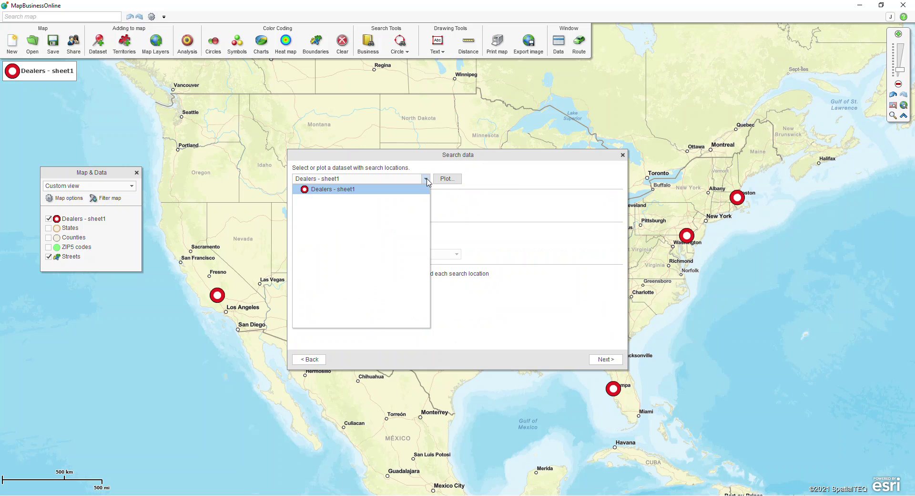
{"action": "left_click", "coordinate": [424, 189]}
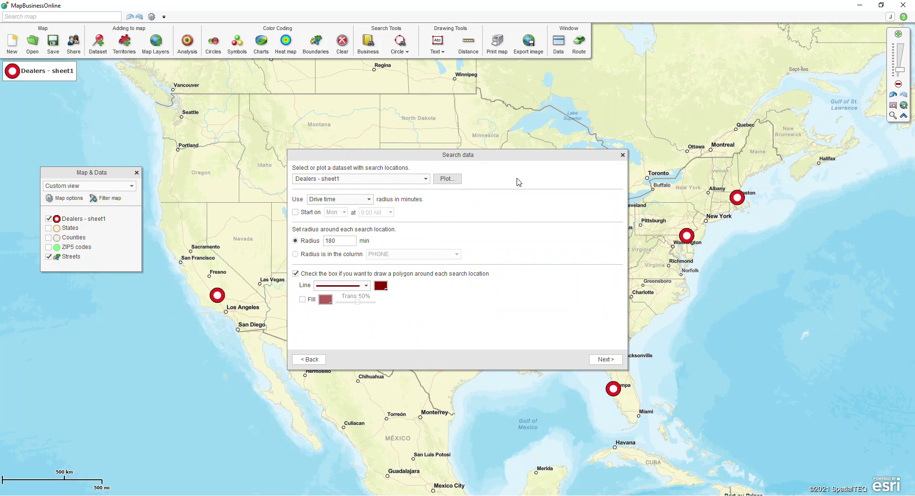
Step: Use drive time for the search, with a 180-minute radius around each location
{"action": "left_click", "coordinate": [369, 199]}
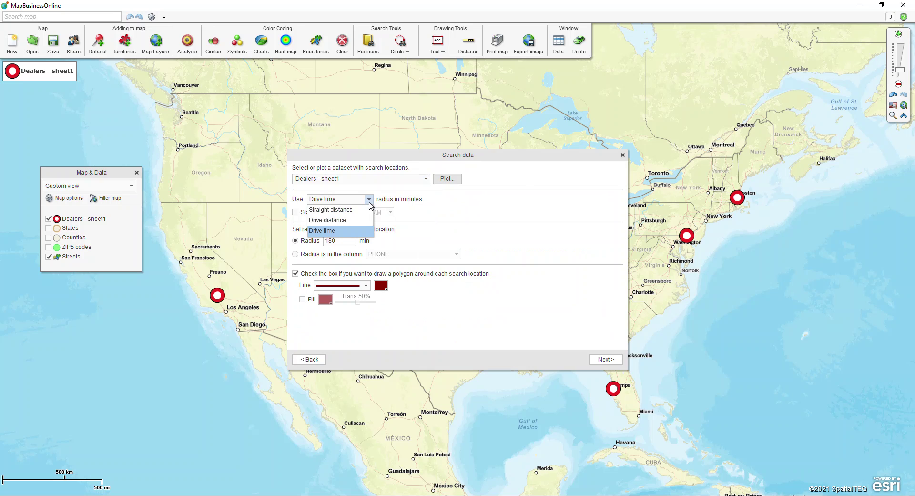
{"action": "left_click", "coordinate": [341, 231]}
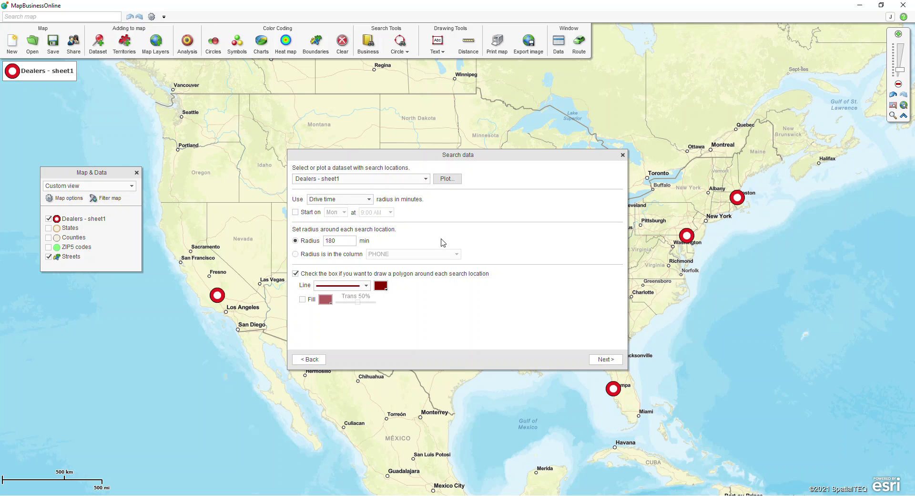
{"action": "left_click", "coordinate": [340, 240]}
{"action": "double_click", "coordinate": [341, 239]}
Step: Set the line of the polygons around each search location to dark blue and accept the routing credit estimate
{"action": "left_click", "coordinate": [298, 281]}
{"action": "left_click", "coordinate": [385, 287]}
{"action": "left_click", "coordinate": [388, 320]}
{"action": "left_click", "coordinate": [612, 361]}
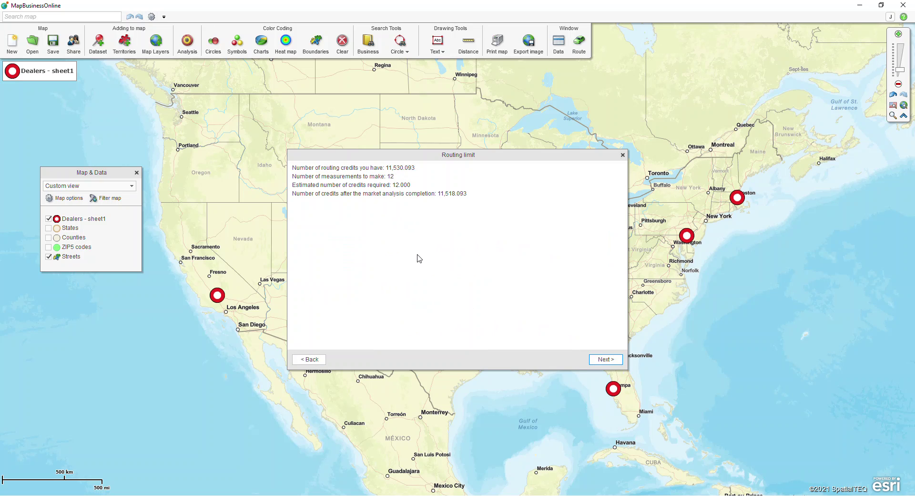
{"action": "left_click", "coordinate": [603, 361]}
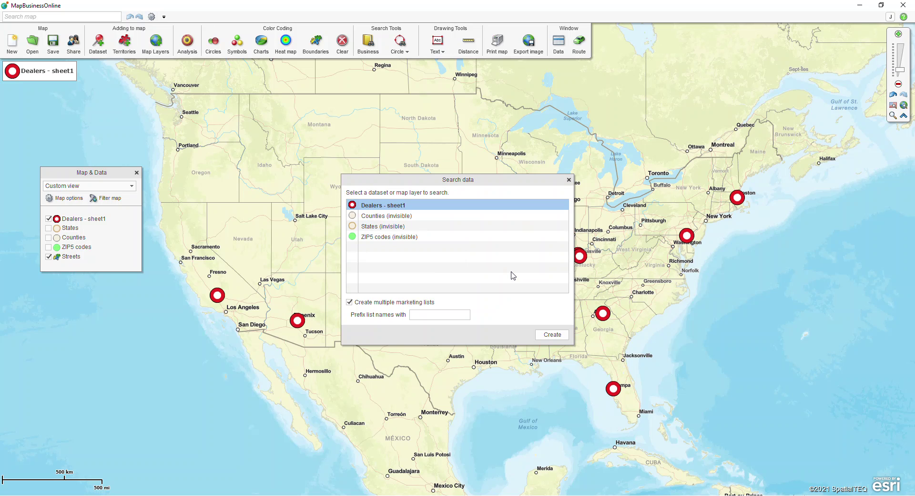
Step: Search the ZIP5 codes layer and create multiple territories from it without a name prefix
{"action": "left_click", "coordinate": [404, 238]}
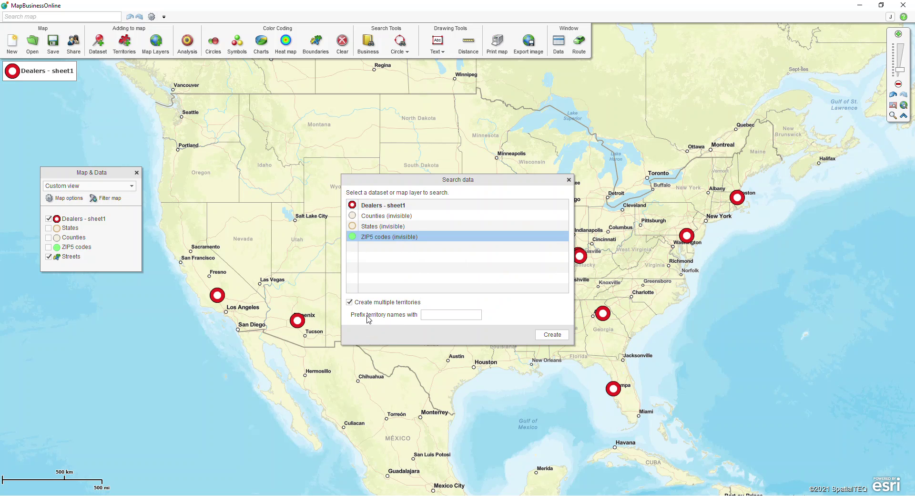
{"action": "left_click", "coordinate": [350, 302]}
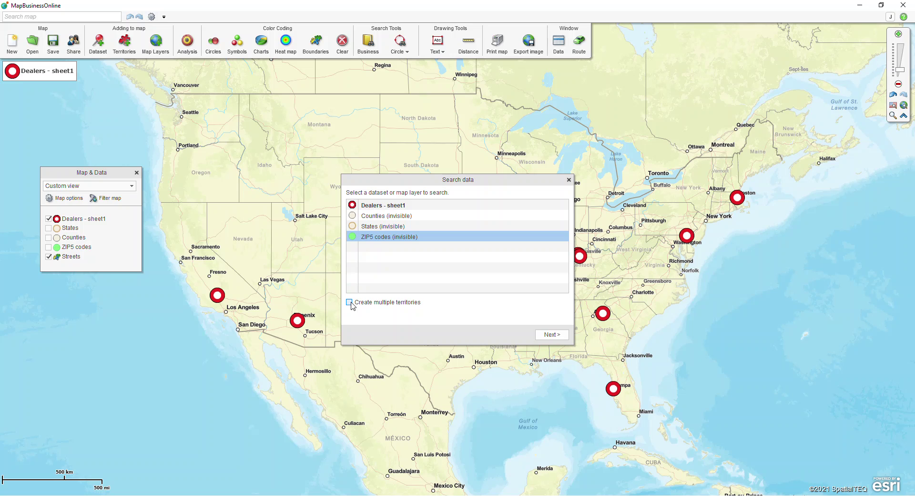
{"action": "left_click", "coordinate": [349, 302]}
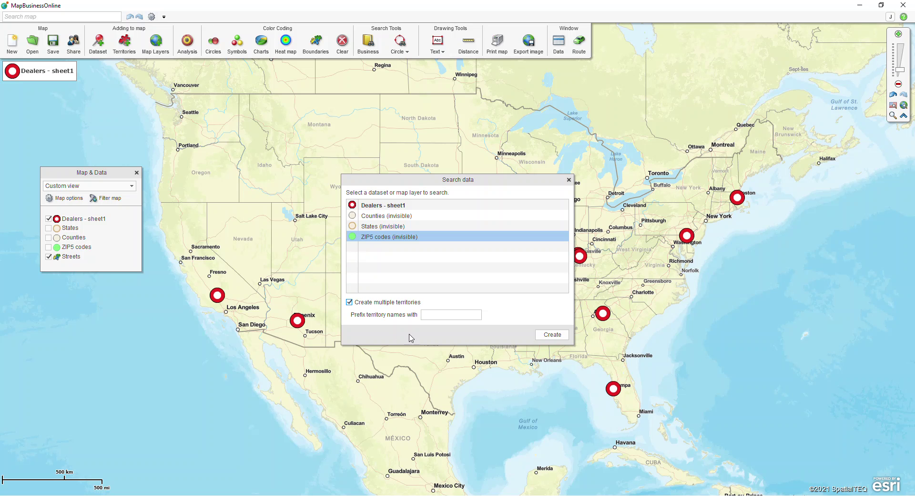
{"action": "left_click", "coordinate": [439, 314]}
{"action": "left_click", "coordinate": [540, 332]}
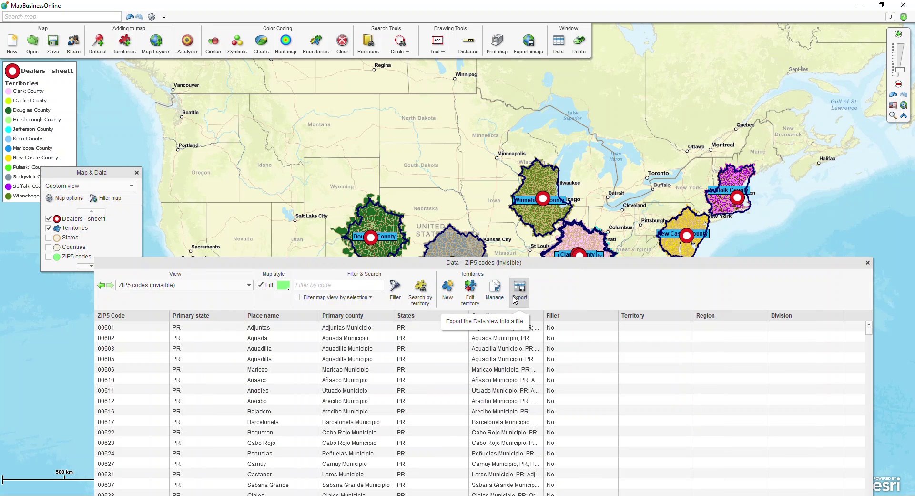
Step: View the Pulaski County territory's ZIP codes in the data table, check the export option, and close the table
{"action": "mouse_move", "coordinate": [543, 262]}
{"action": "left_mouse_down"}
{"action": "mouse_move", "coordinate": [543, 342]}
{"action": "mouse_move", "coordinate": [543, 246]}
{"action": "left_mouse_up"}
{"action": "left_click", "coordinate": [249, 268]}
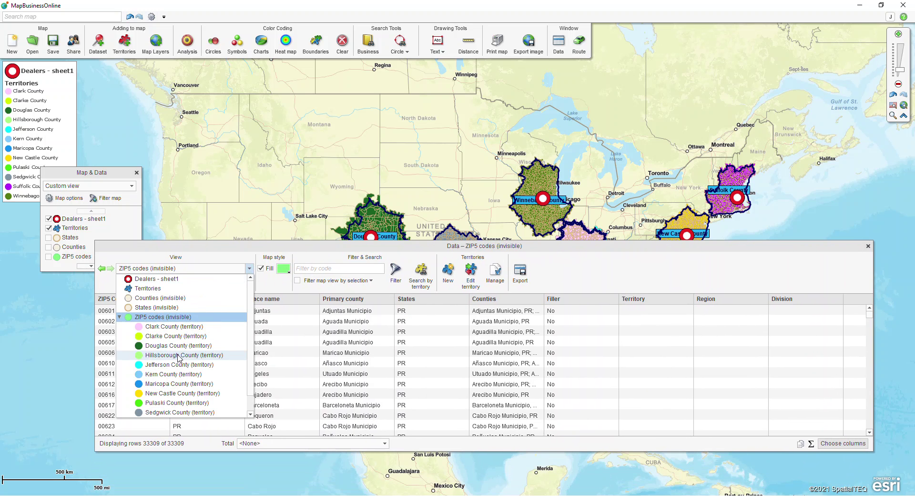
{"action": "scroll", "coordinate": [177, 357], "scroll_direction": "down", "scroll_amount": 1}
{"action": "left_click", "coordinate": [174, 384]}
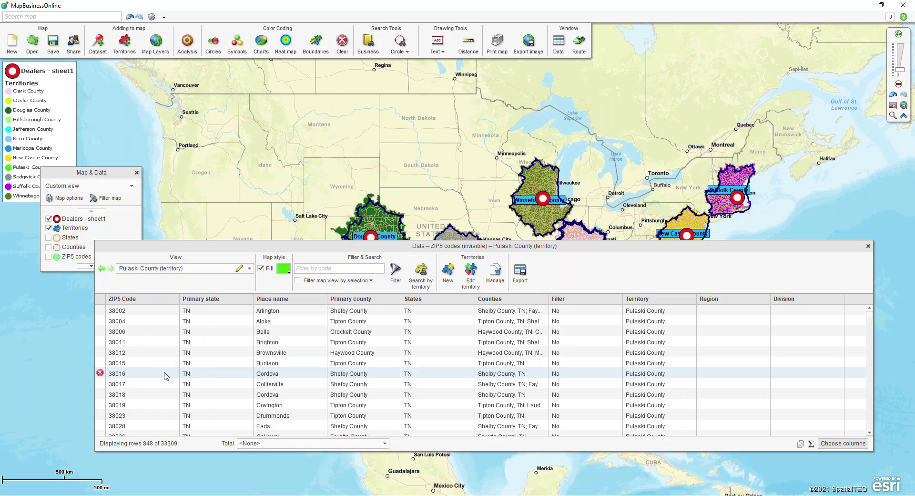
{"action": "left_click", "coordinate": [520, 281]}
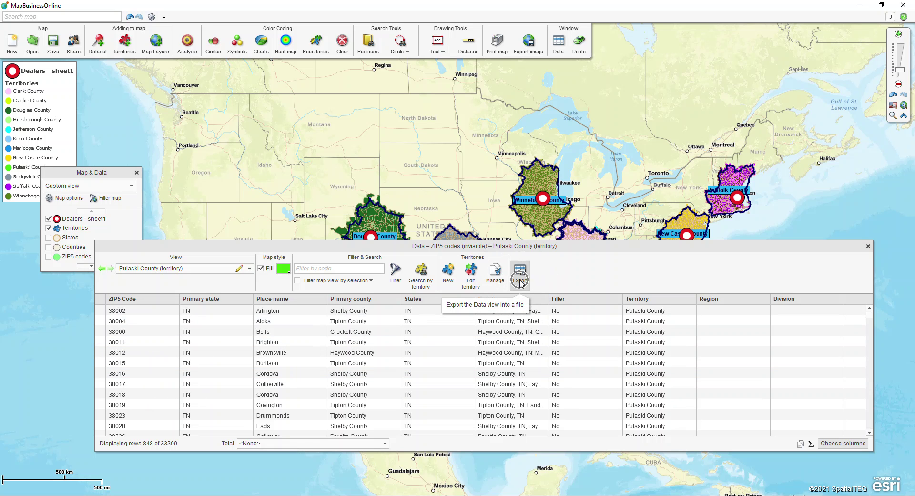
{"action": "left_click", "coordinate": [868, 246]}
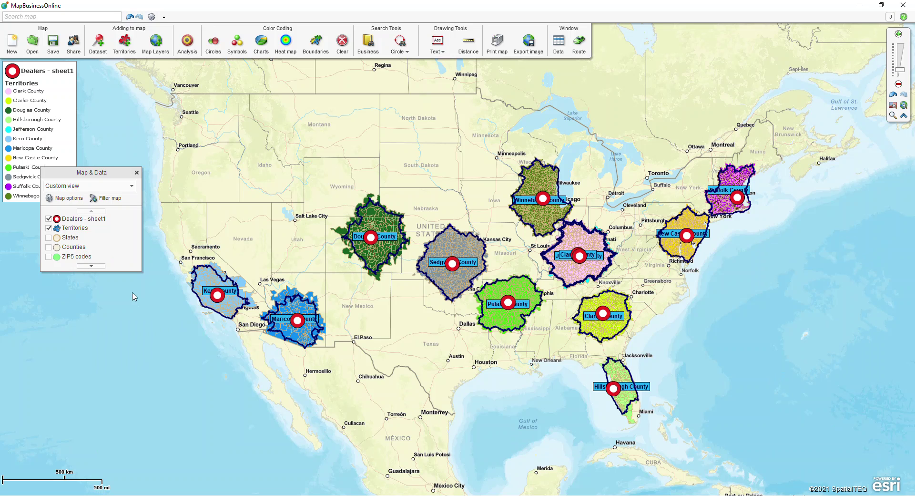
Step: Hide the Dealers - sheet1 layer and zoom in on the northeastern boundary of the Kern County territory
{"action": "left_click", "coordinate": [47, 219]}
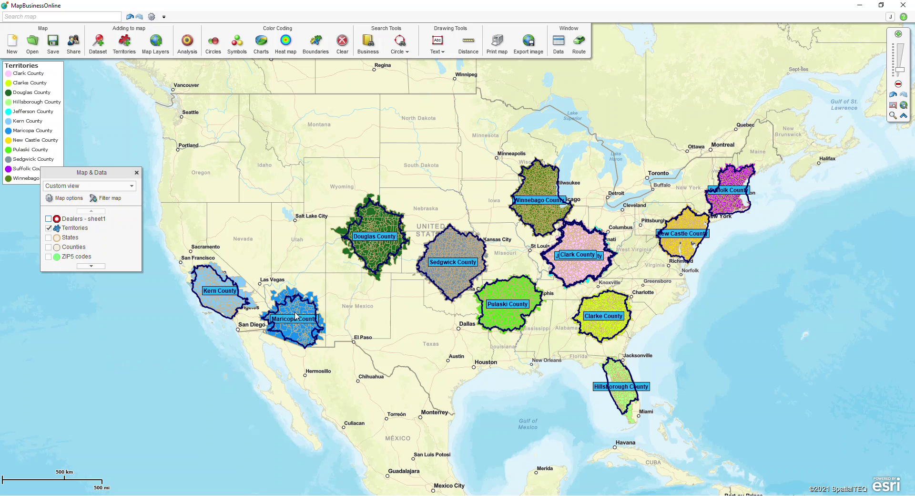
{"action": "left_click", "coordinate": [893, 115]}
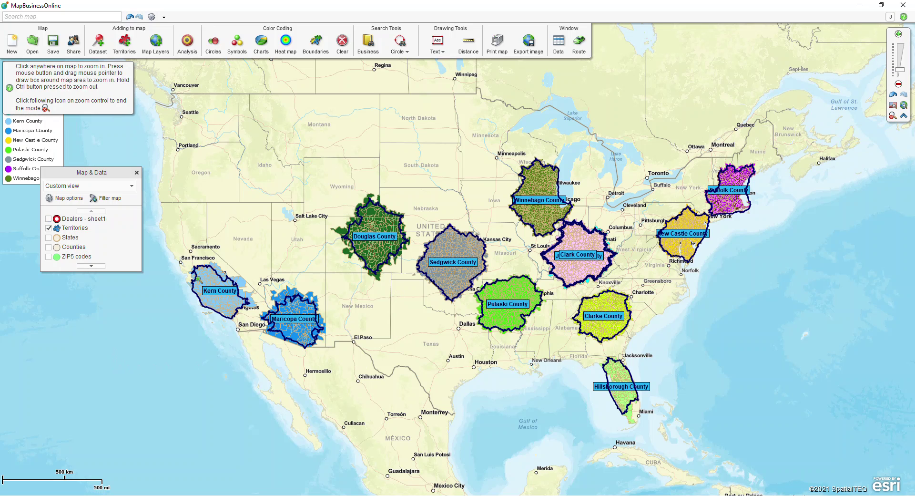
{"action": "left_click_drag", "start_coordinate": [193, 258], "coordinate": [275, 324]}
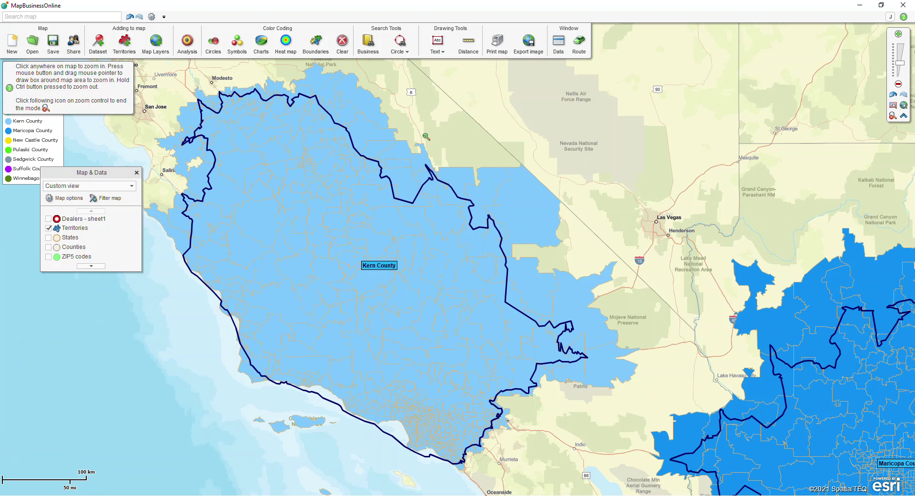
{"action": "left_click_drag", "start_coordinate": [421, 122], "coordinate": [546, 292]}
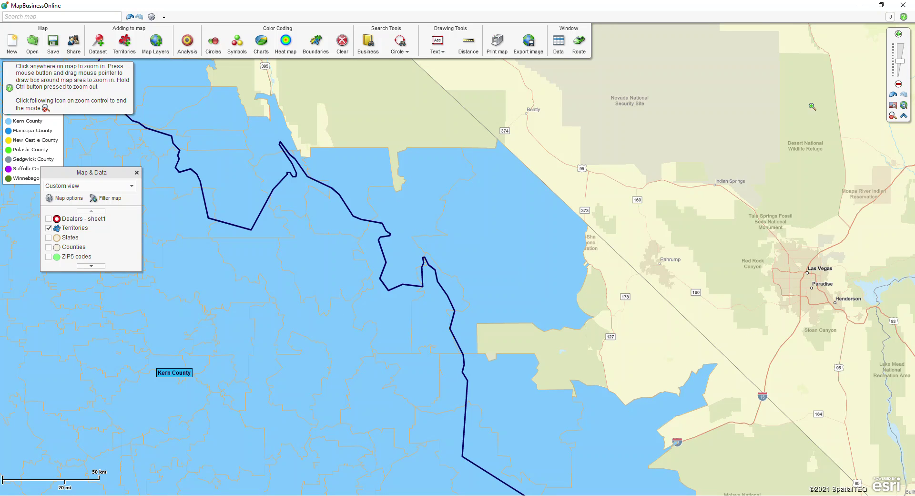
{"action": "left_click", "coordinate": [894, 115]}
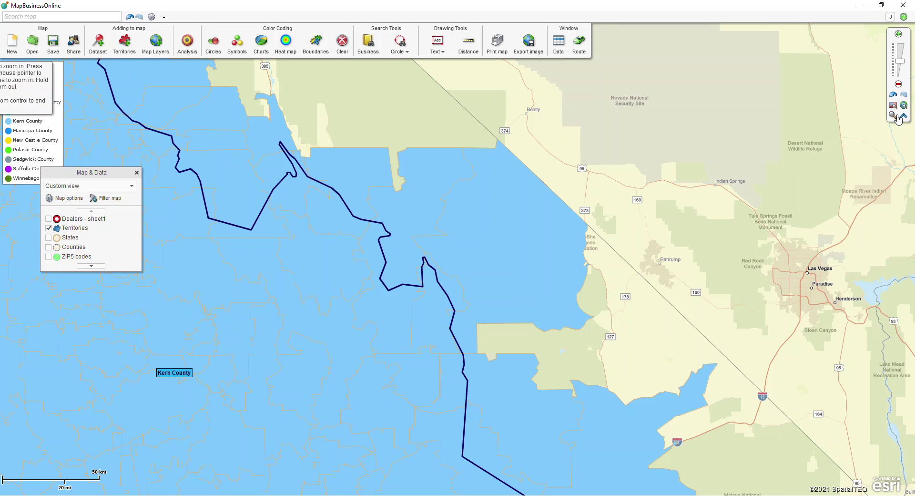
{"action": "left_click", "coordinate": [498, 300]}
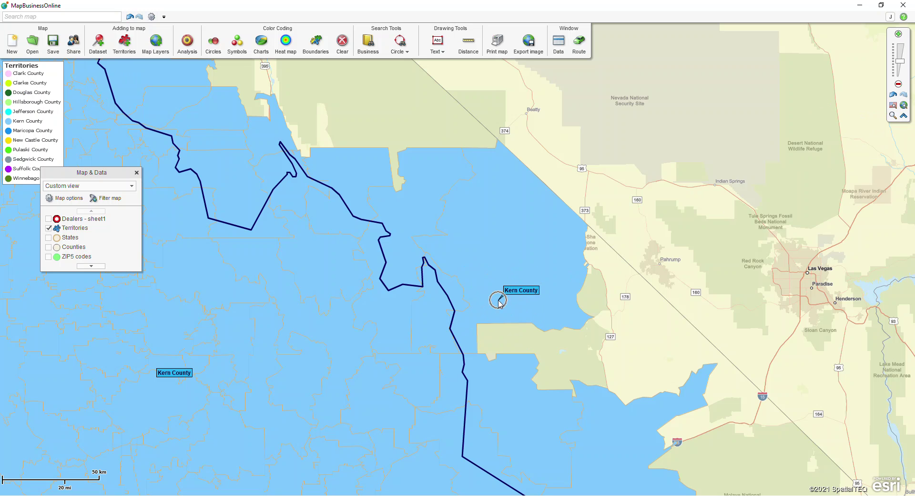
Step: Show the ZIP5 codes layer and select ZIP code 92328 outside the Kern County drive time polygon
{"action": "left_click", "coordinate": [49, 256]}
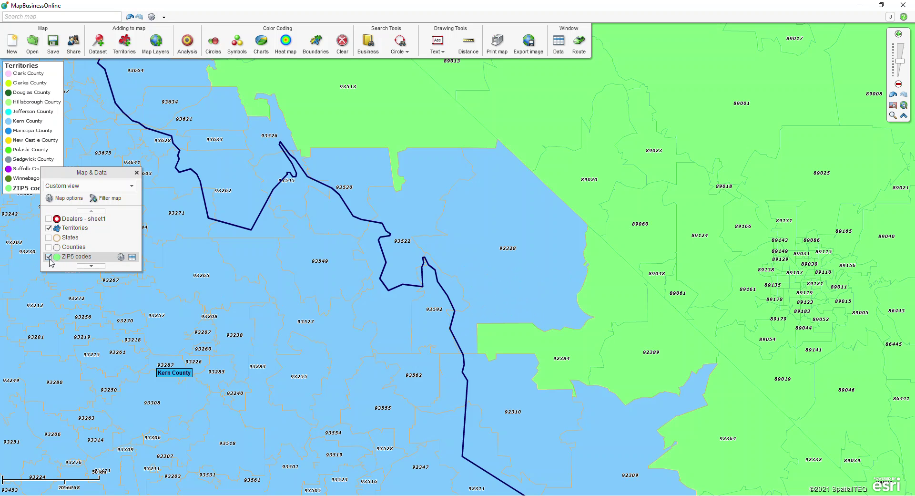
{"action": "left_click", "coordinate": [454, 338]}
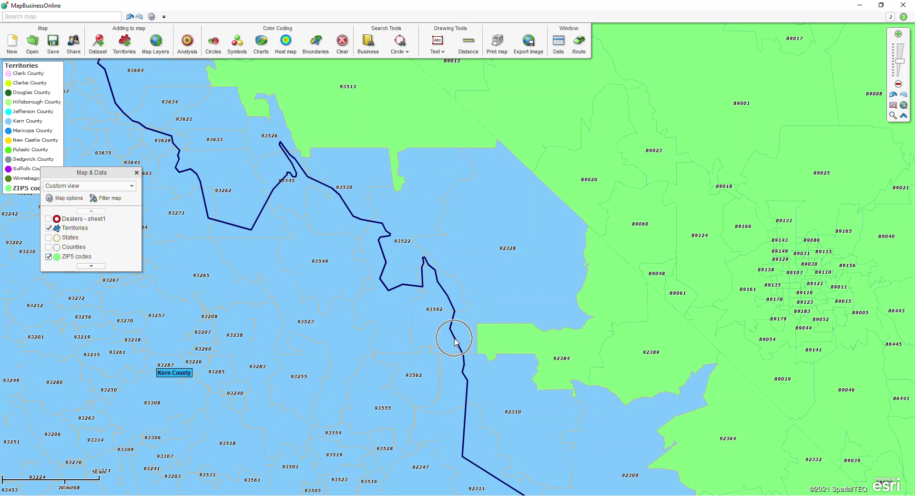
{"action": "left_click", "coordinate": [503, 246]}
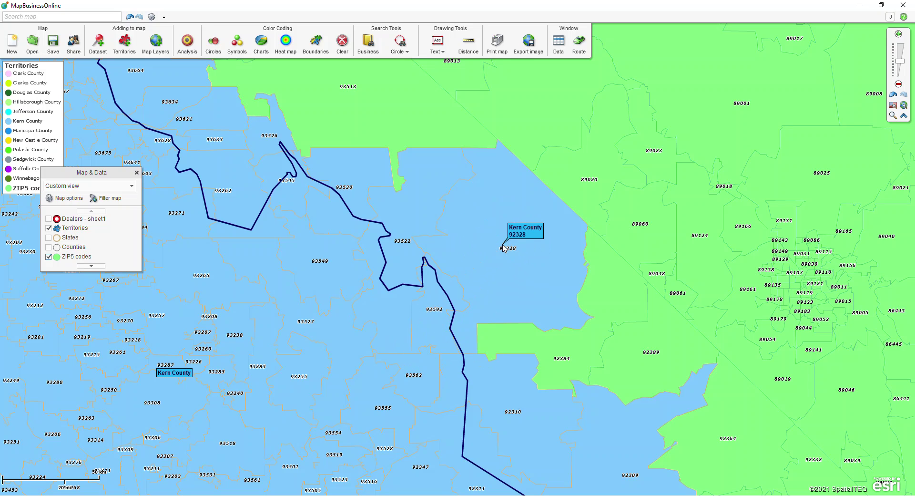
{"action": "left_click", "coordinate": [481, 234]}
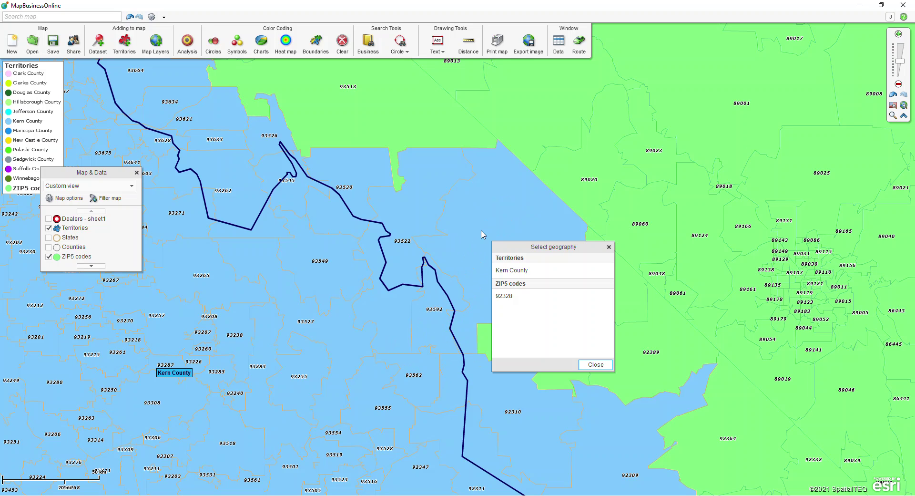
{"action": "left_click", "coordinate": [524, 299]}
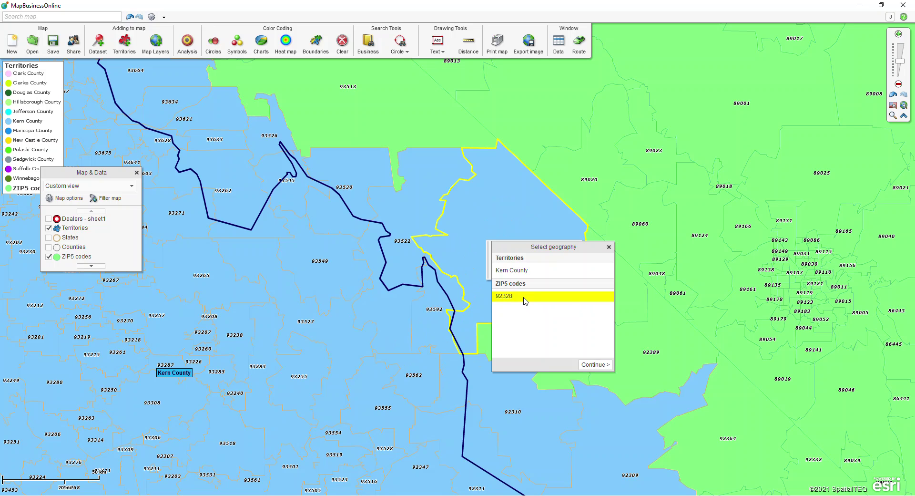
{"action": "left_click", "coordinate": [588, 365]}
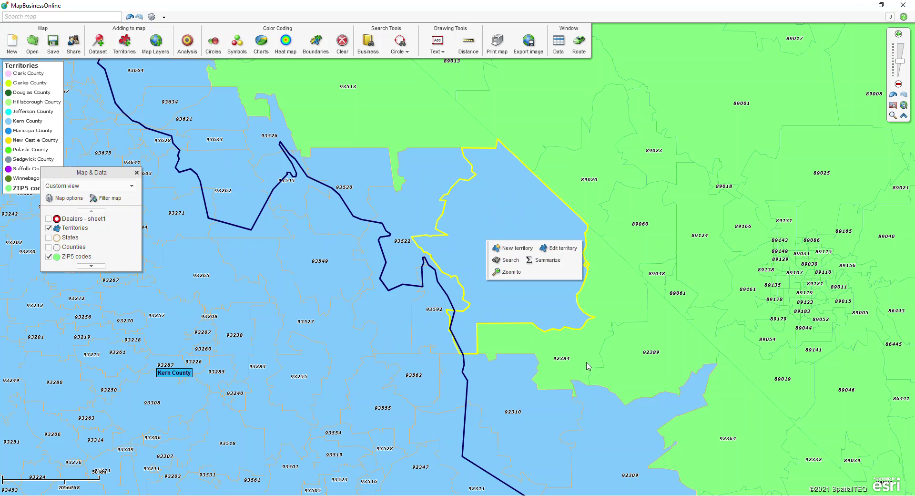
Step: Remove ZIP code 92328 from the Kern County territory and close the resulting data table
{"action": "left_click", "coordinate": [558, 249]}
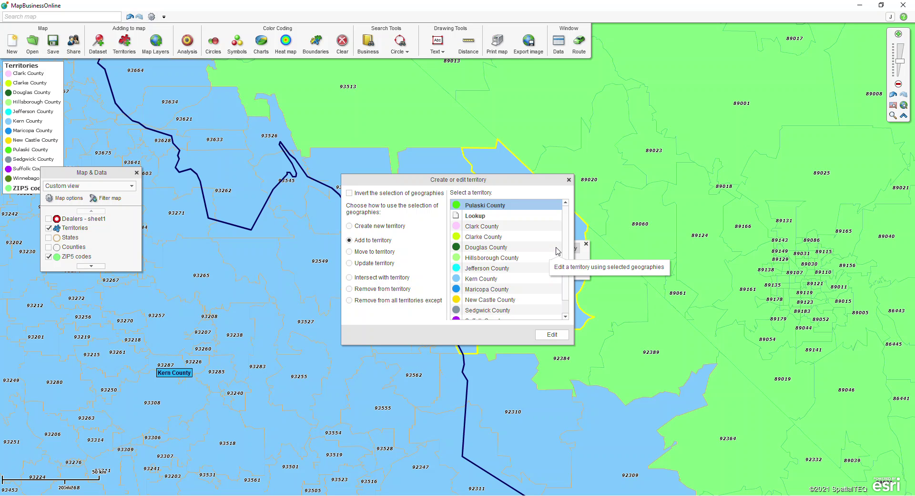
{"action": "left_click", "coordinate": [350, 289]}
{"action": "left_click", "coordinate": [482, 206]}
{"action": "left_click", "coordinate": [551, 335]}
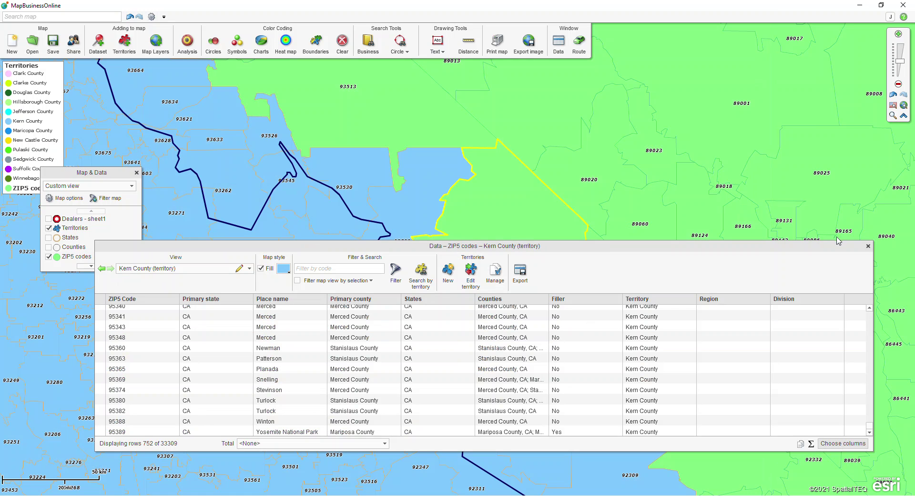
{"action": "left_click", "coordinate": [868, 246]}
{"action": "mouse_move", "coordinate": [305, 284]}
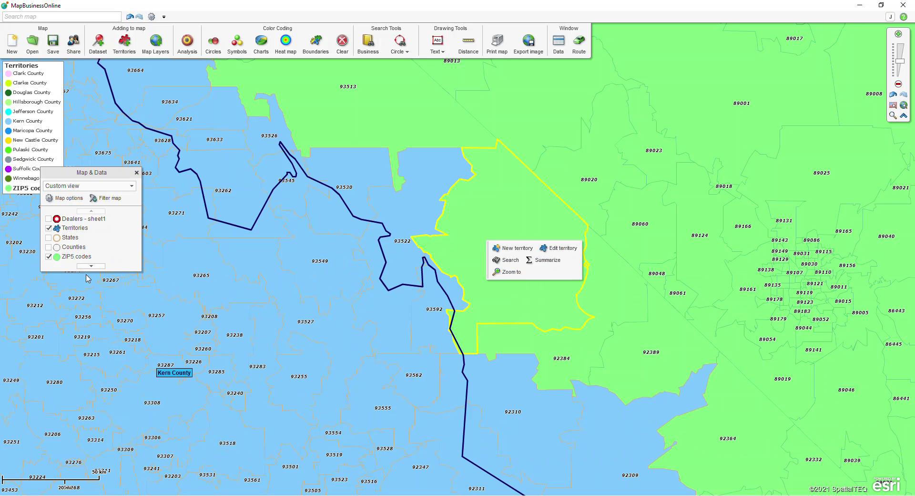
Step: Set the fill transparency of the ZIP5 codes map layer to 90%
{"action": "left_click_drag", "start_coordinate": [120, 271], "coordinate": [116, 320]}
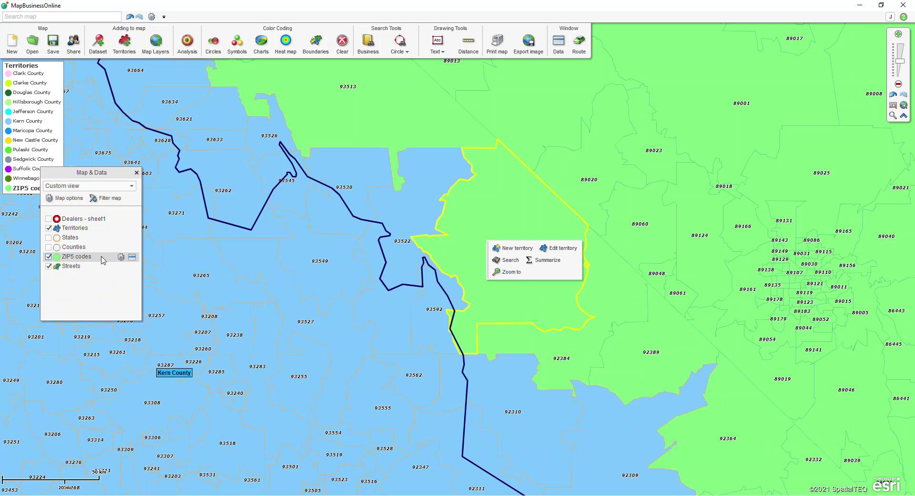
{"action": "key", "text": "ctrl"}
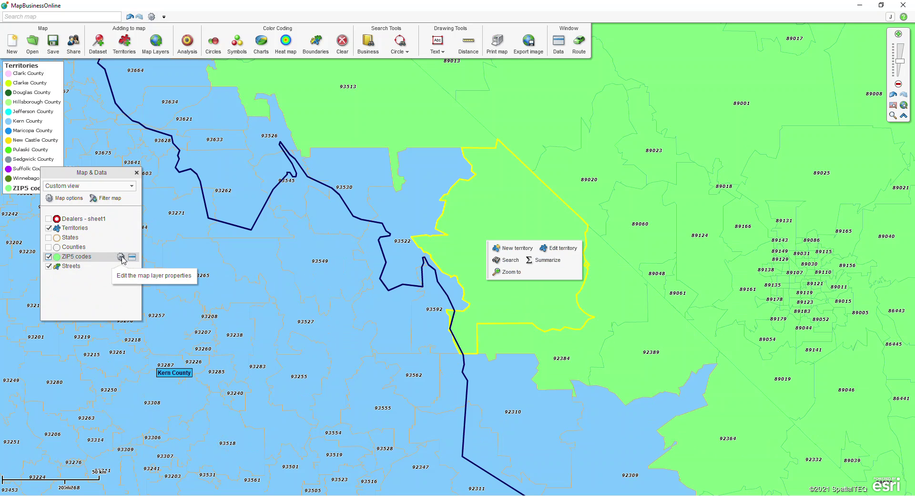
{"action": "left_click", "coordinate": [121, 257]}
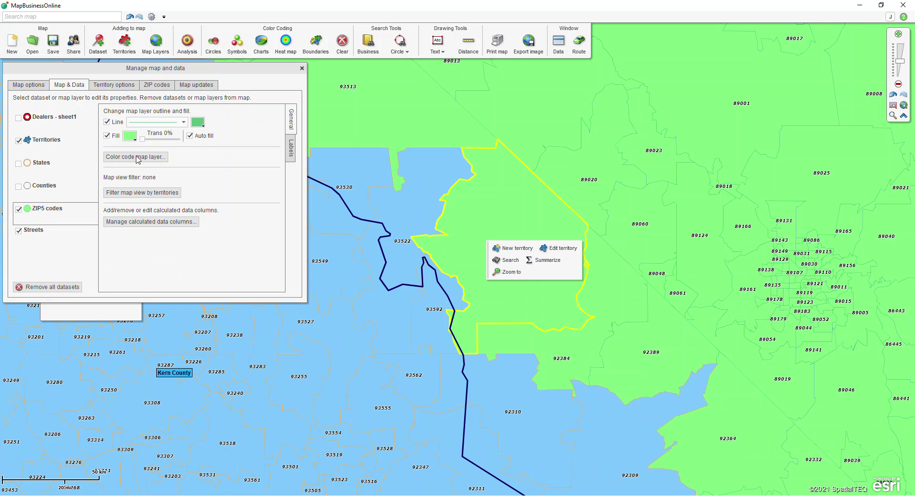
{"action": "left_click_drag", "start_coordinate": [143, 138], "coordinate": [185, 143]}
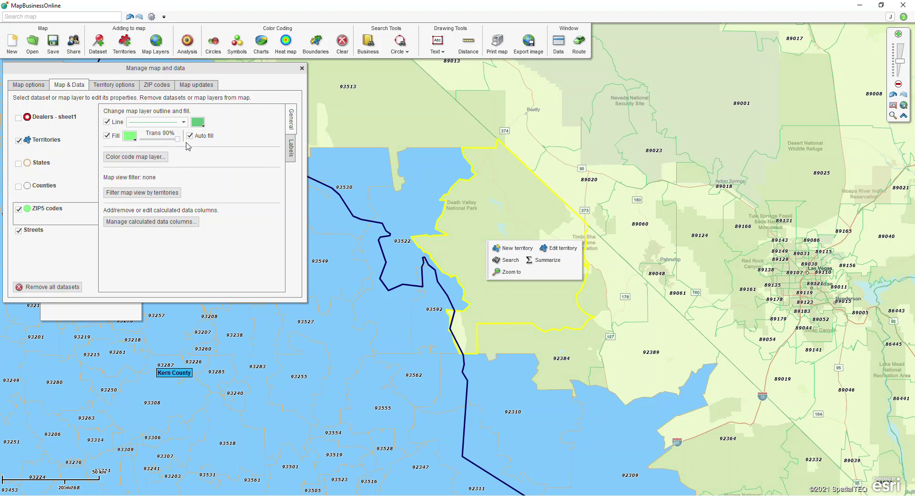
{"action": "left_click", "coordinate": [797, 289]}
Step: Set the Territories layer's fill transparency to 40% and close the map and data settings
{"action": "left_click", "coordinate": [67, 146]}
{"action": "left_click_drag", "start_coordinate": [127, 153], "coordinate": [147, 154]}
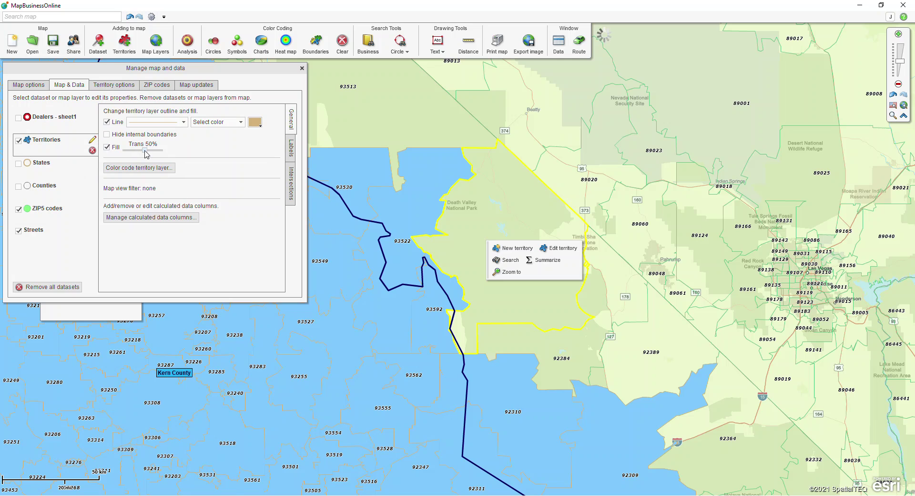
{"action": "left_click_drag", "start_coordinate": [145, 154], "coordinate": [142, 155]}
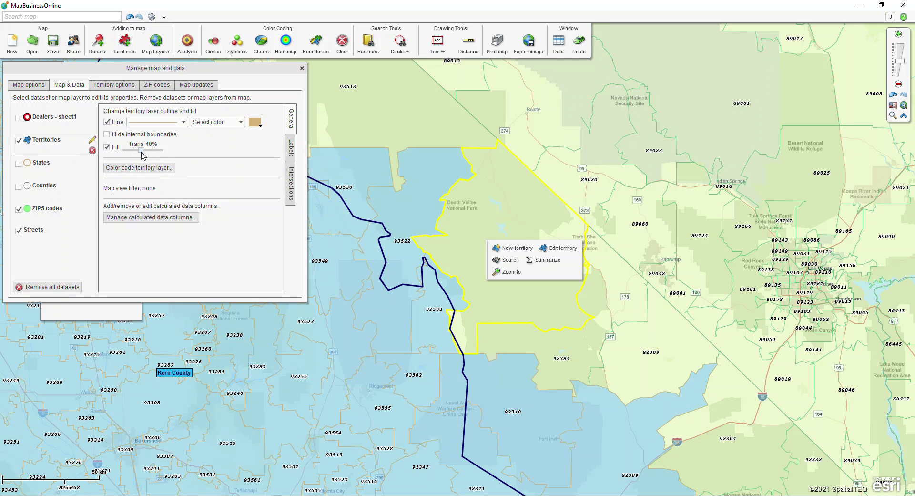
{"action": "left_click", "coordinate": [302, 68]}
{"action": "left_click", "coordinate": [893, 105]}
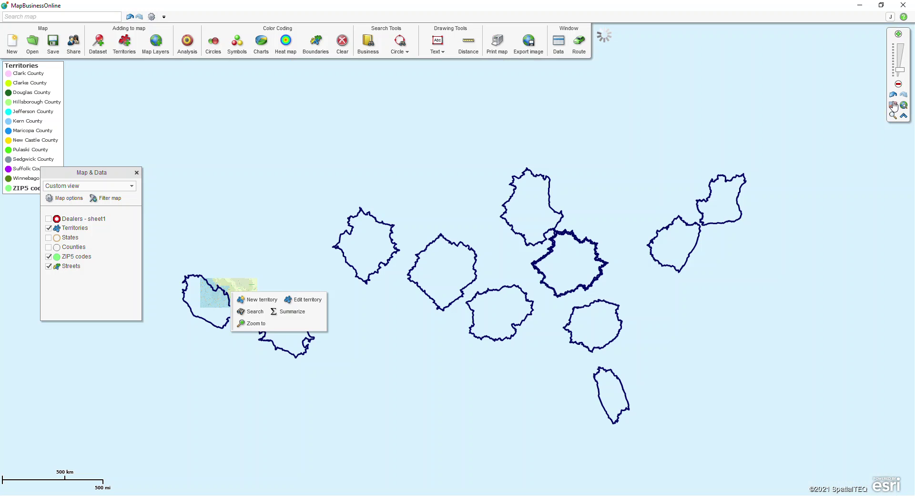